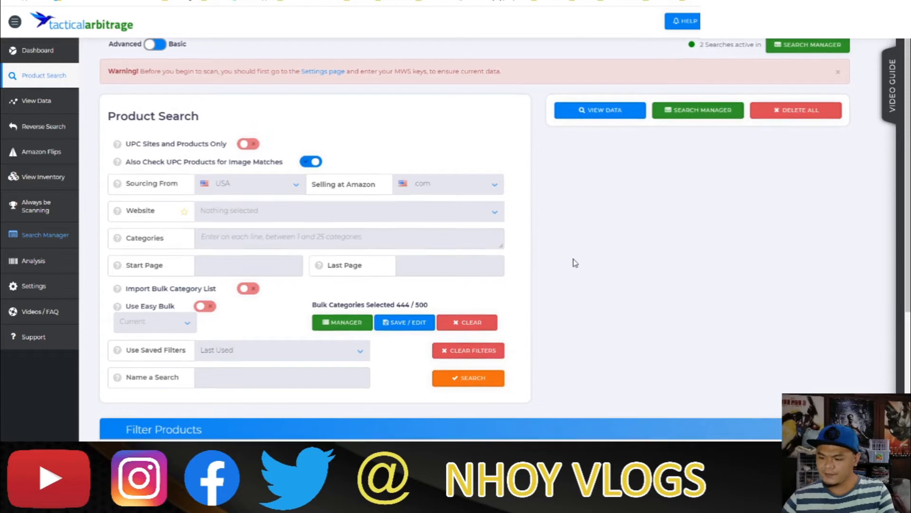
# - Review the product search form and the Amazon marketplaces offered for selling
pyautogui.scroll(-4, 574, 261)
pyautogui.scroll(3, 576, 264)
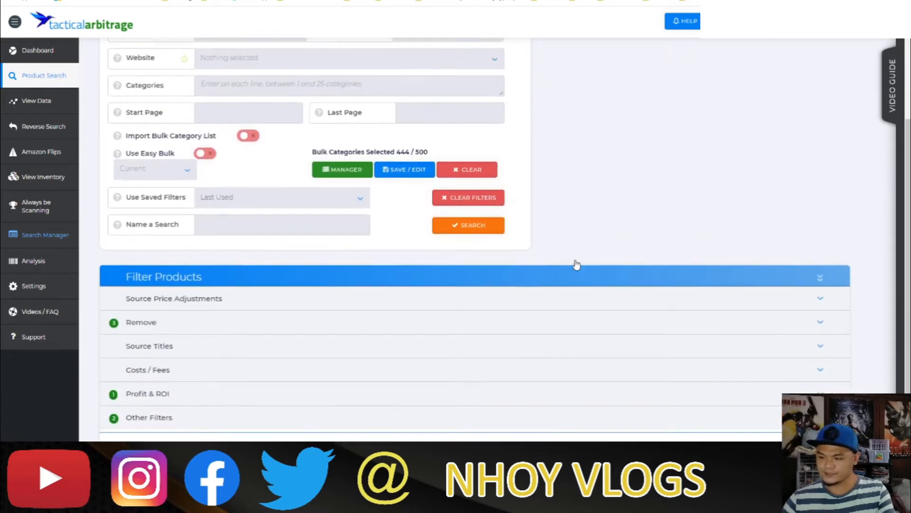
pyautogui.scroll(1, 486, 237)
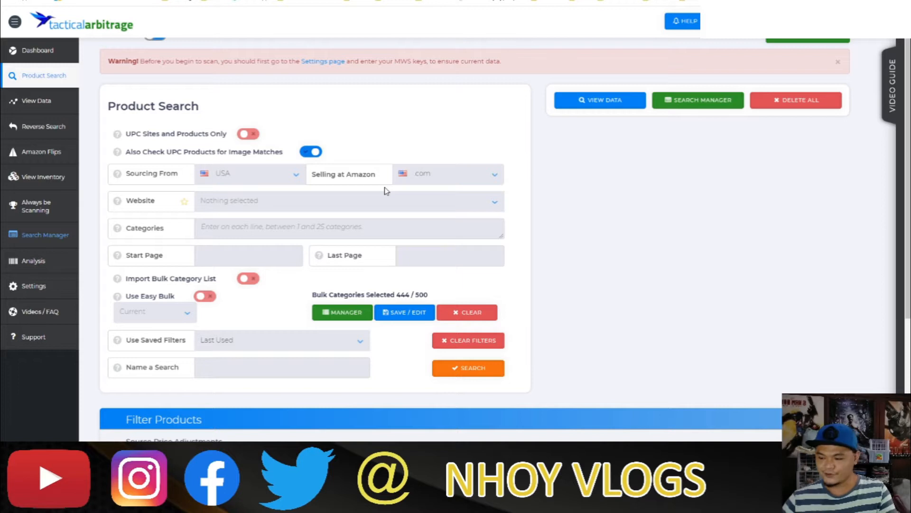
pyautogui.click(465, 181)
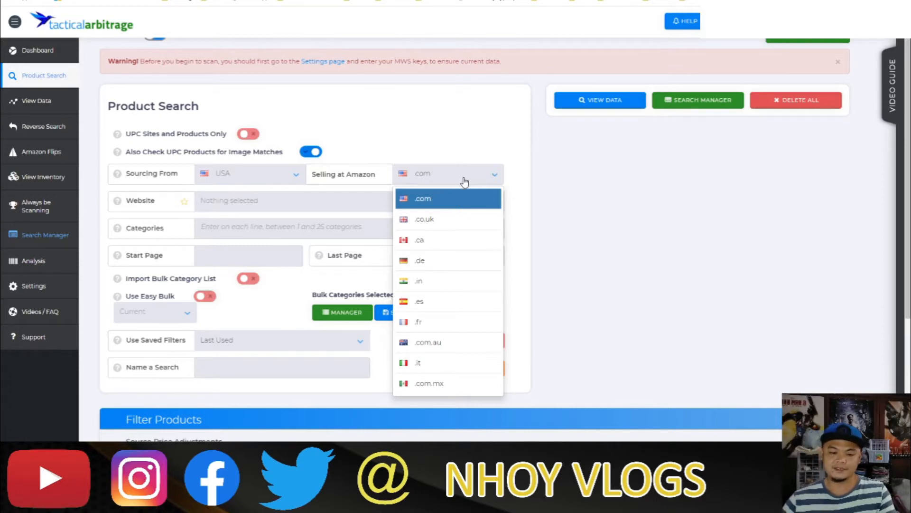
pyautogui.click(456, 151)
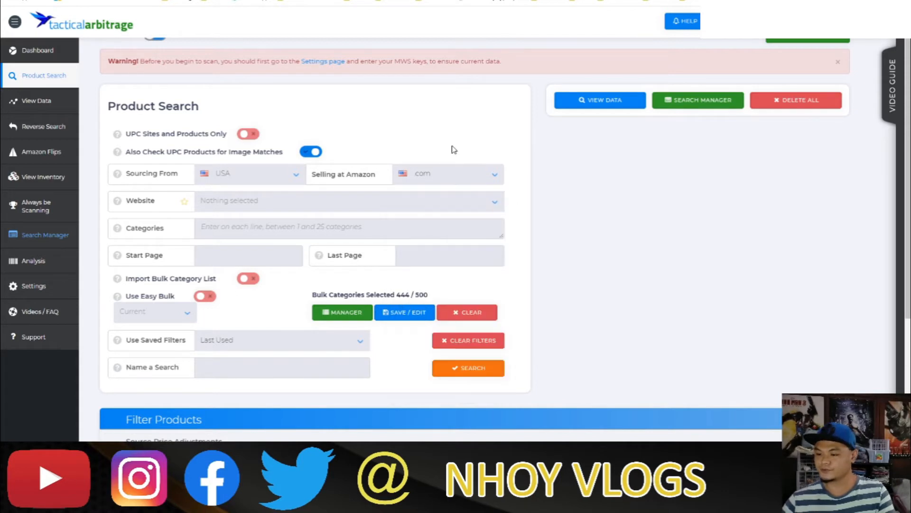
# - Find walgreens.com (UPC / EAN) in the website list and choose it as the source website
pyautogui.click(285, 201)
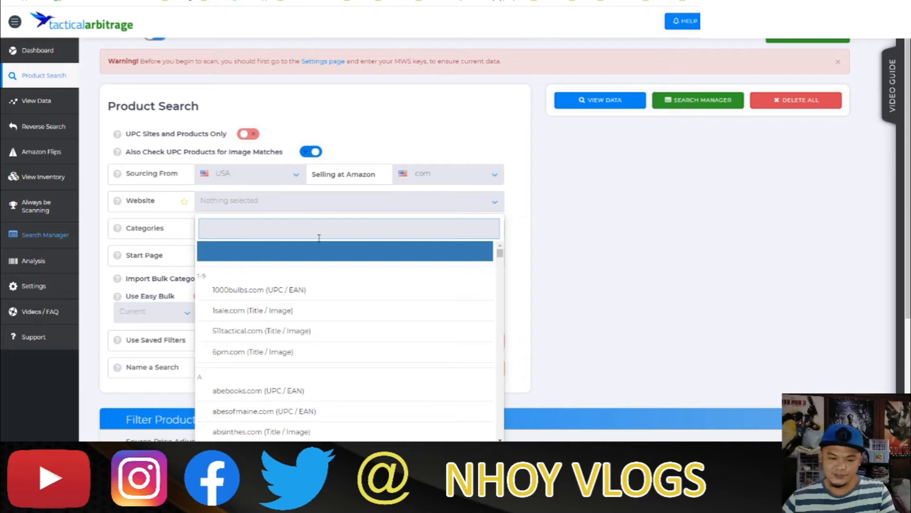
pyautogui.scroll(-6, 319, 238)
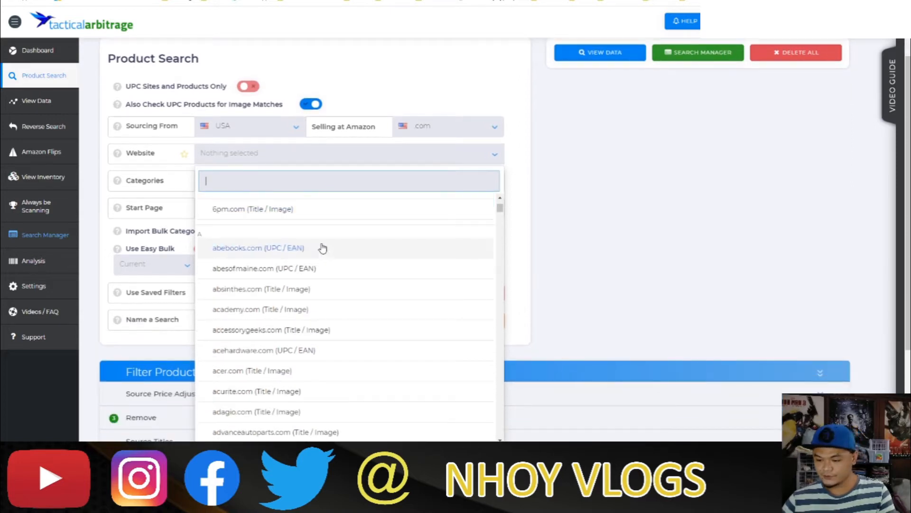
pyautogui.scroll(-2, 322, 246)
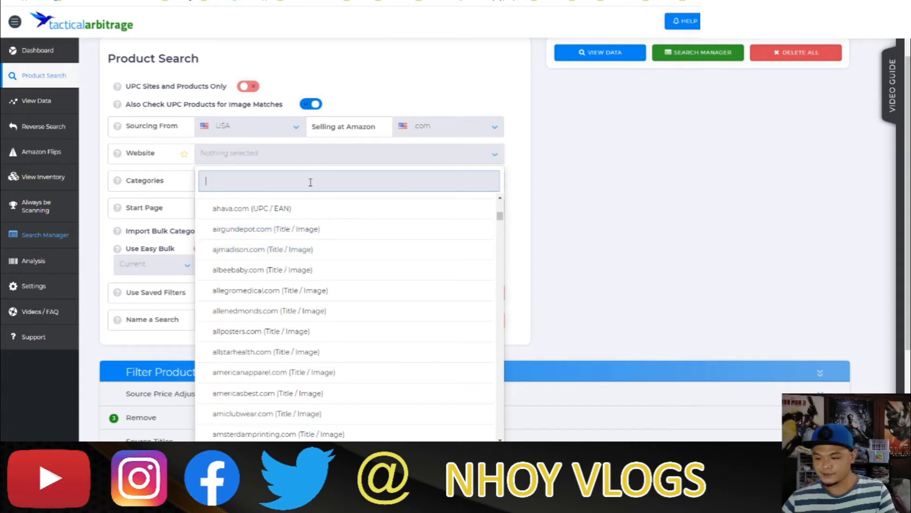
pyautogui.write('wal')
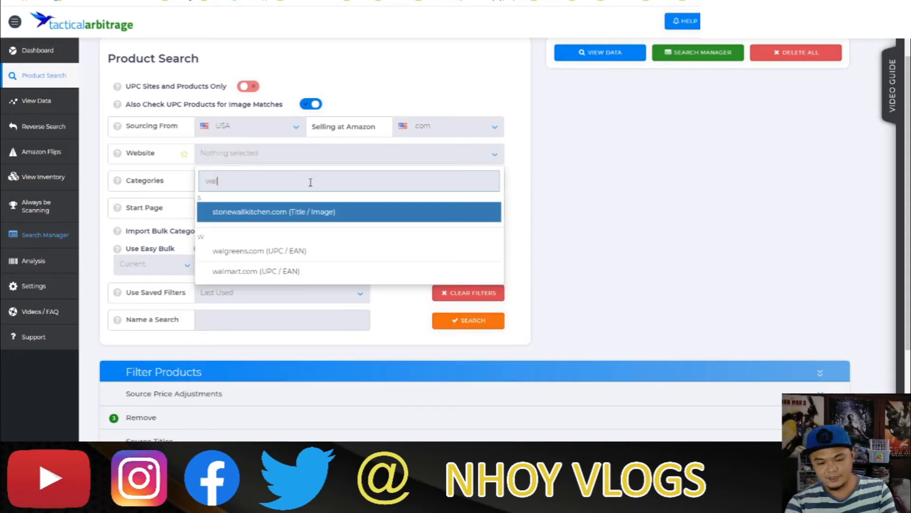
pyautogui.write('green')
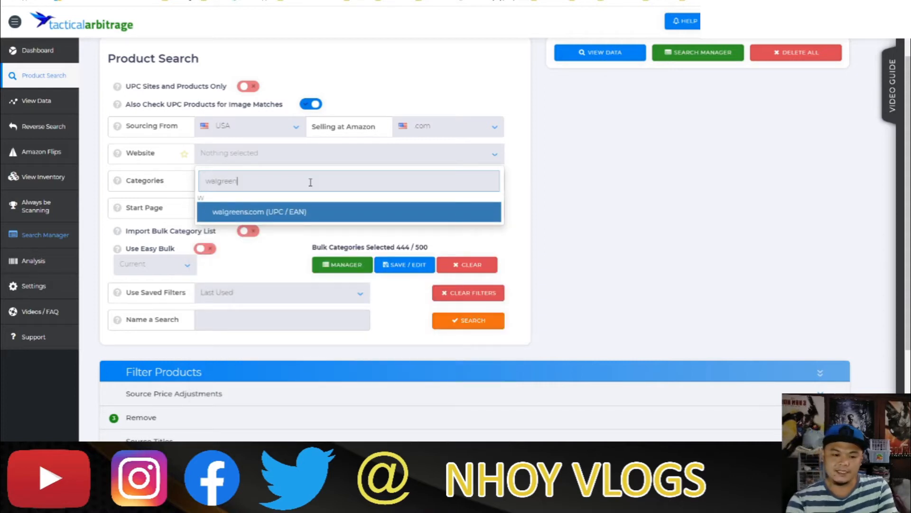
pyautogui.press('Return')
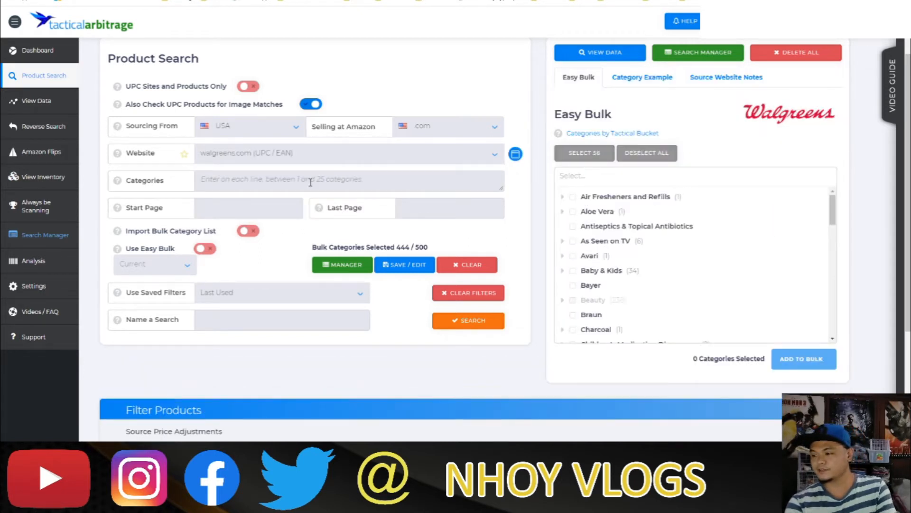
# - Delete the current Easy Bulk category list and look through the available Walgreens categories
pyautogui.click(468, 267)
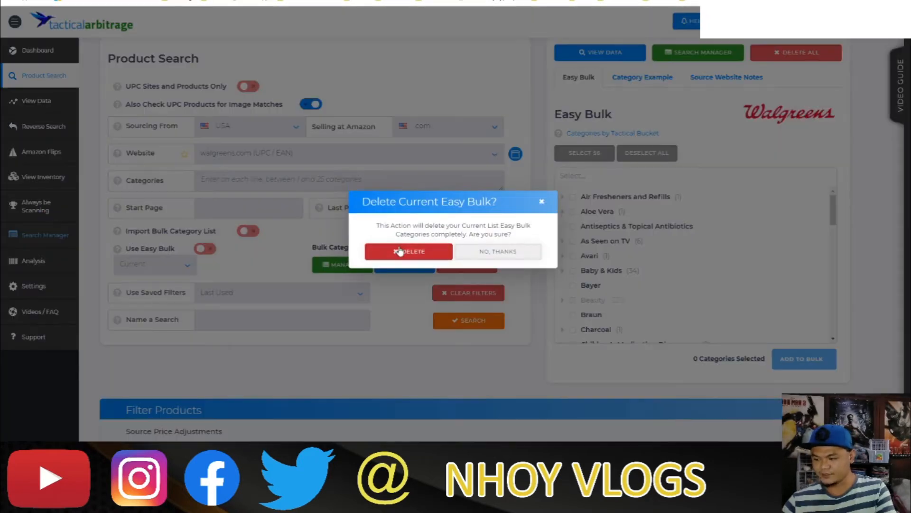
pyautogui.click(406, 251)
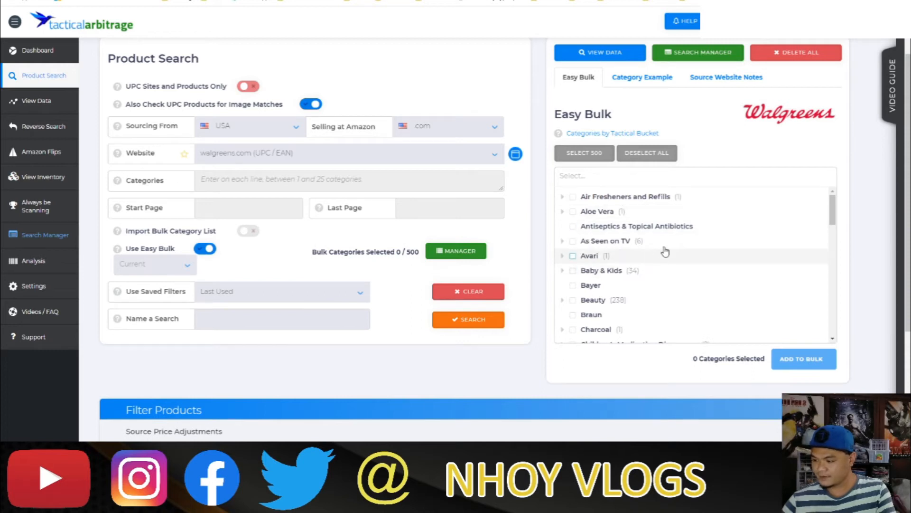
pyautogui.scroll(-3, 663, 252)
pyautogui.scroll(-2, 664, 254)
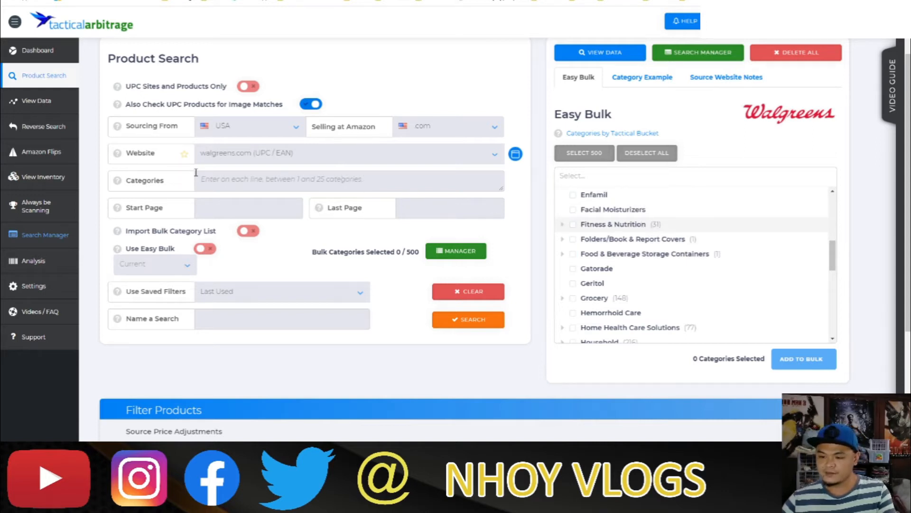
# - Leave the manual categories and start page empty and enable Use Easy Bulk
pyautogui.click(283, 187)
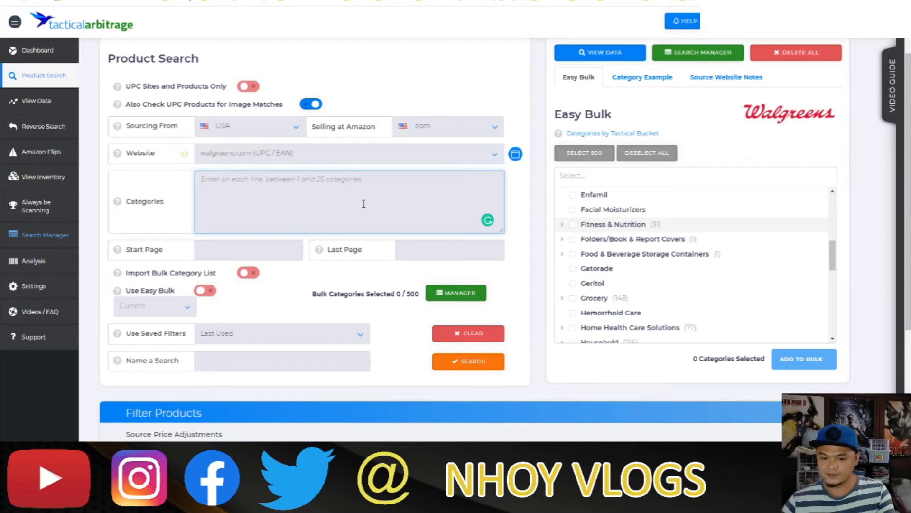
pyautogui.click(267, 248)
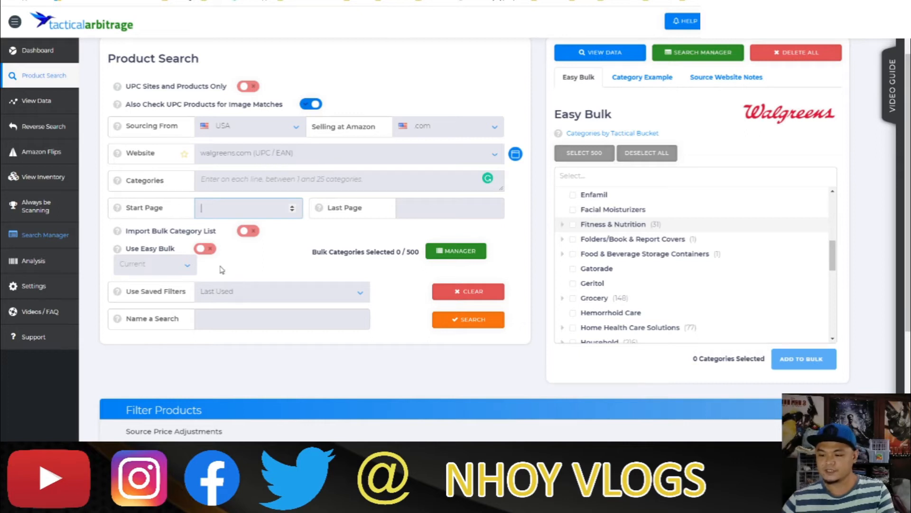
pyautogui.click(205, 248)
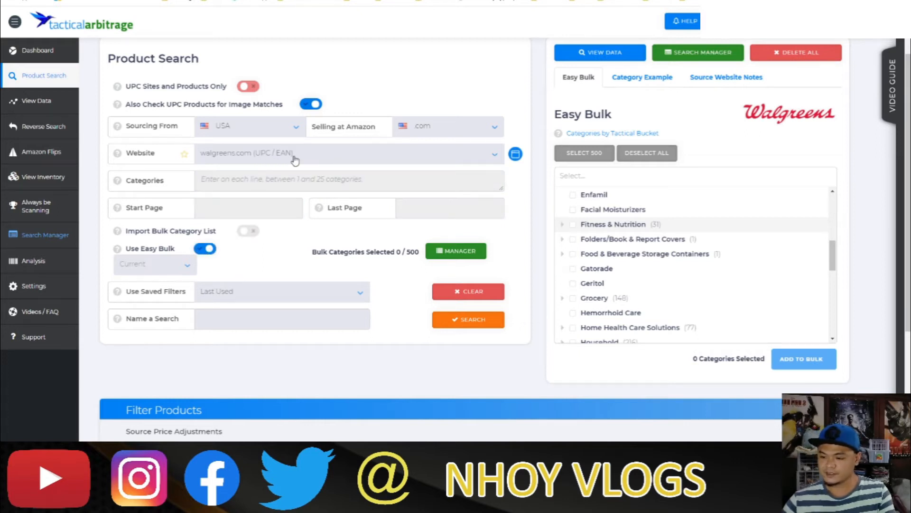
# - Select the Walgreens categories Medicines & Treatments and Personal Care, plus one more category further down the list
pyautogui.scroll(-1, 710, 292)
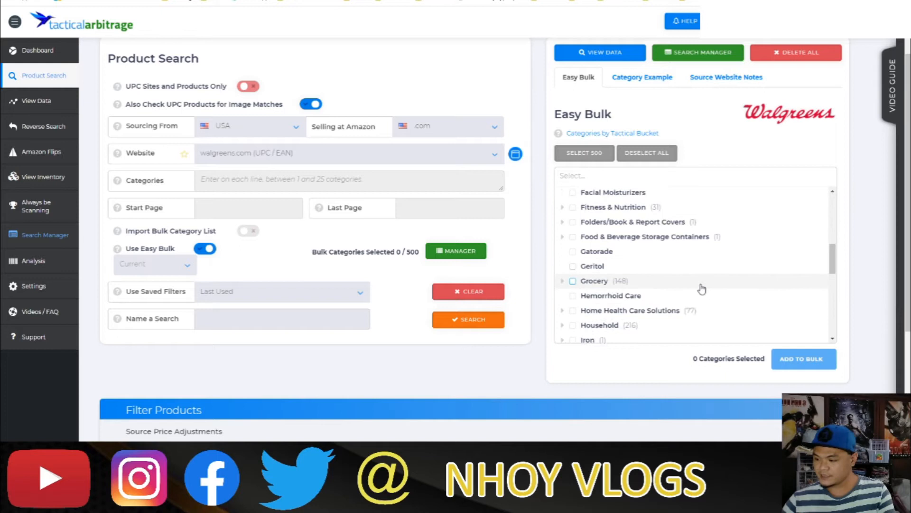
pyautogui.scroll(-1, 651, 278)
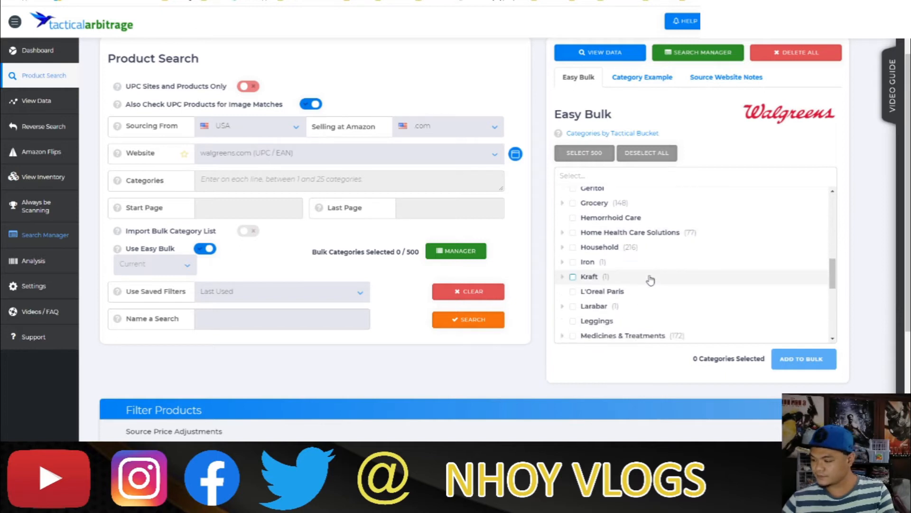
pyautogui.scroll(-2, 651, 273)
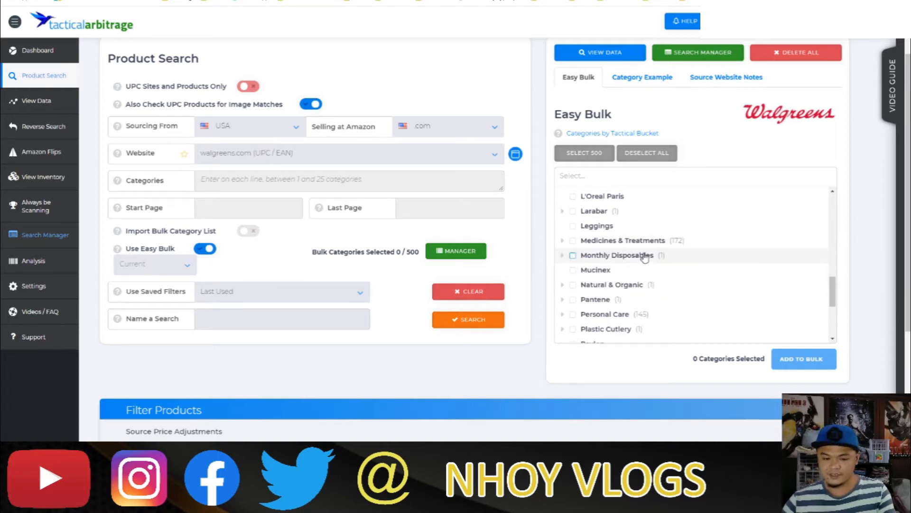
pyautogui.click(619, 245)
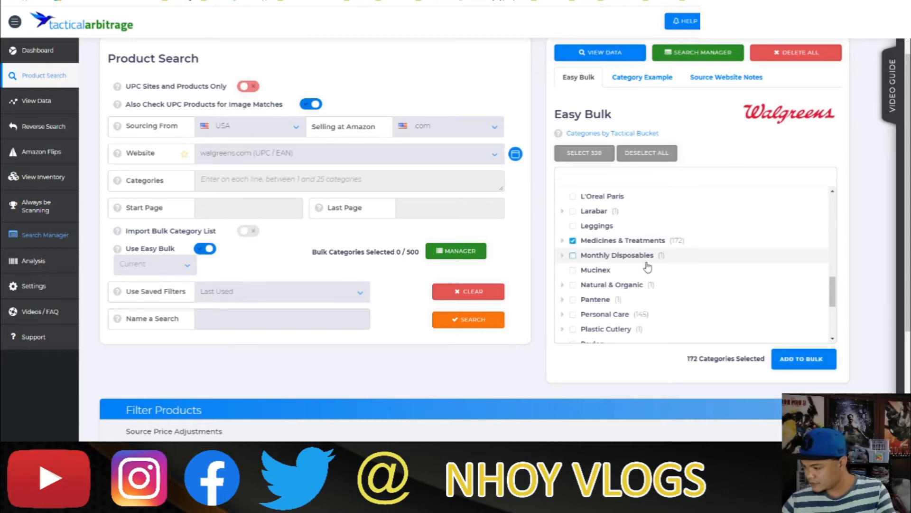
pyautogui.scroll(-3, 646, 270)
pyautogui.click(608, 221)
pyautogui.click(599, 338)
pyautogui.scroll(7, 674, 285)
pyautogui.scroll(3, 676, 285)
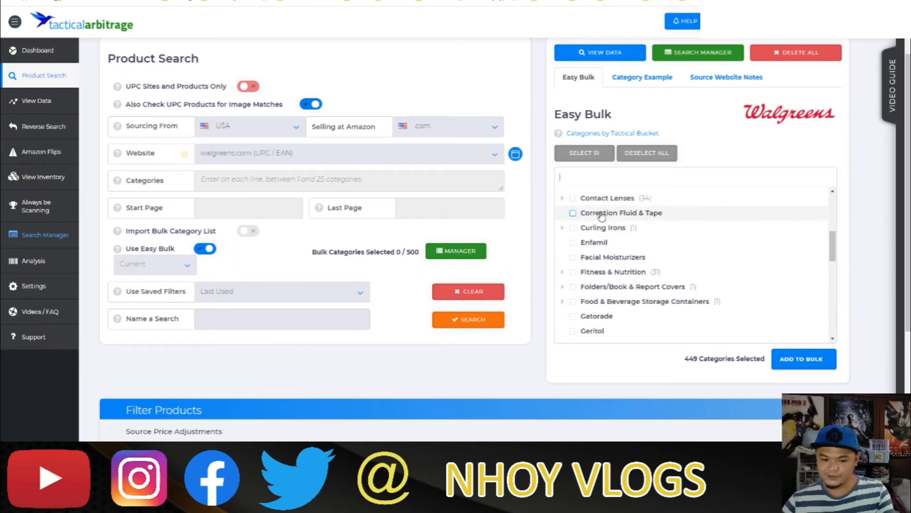
# - Fill the remaining allowance with 51 more categories and add all 500 selected categories to the bulk list
pyautogui.click(587, 156)
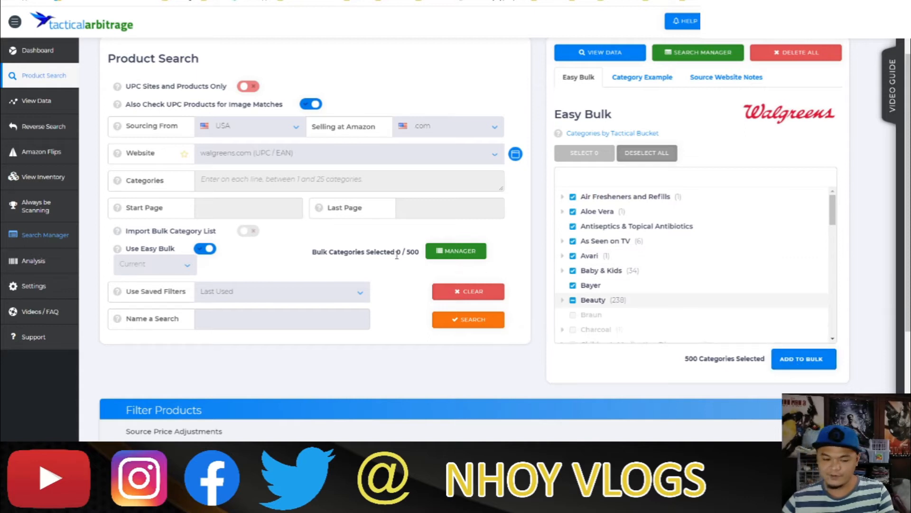
pyautogui.click(798, 359)
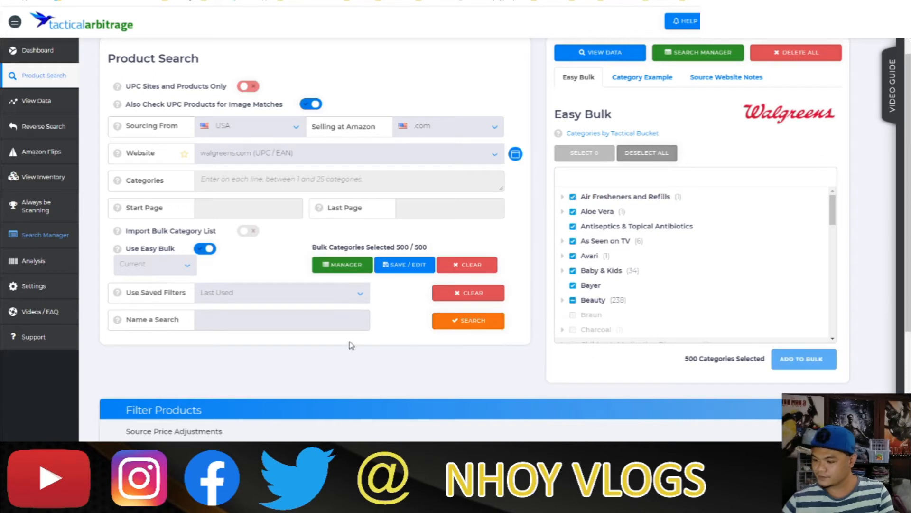
# - Name the search "Walgreen Supplements"
pyautogui.click(310, 321)
pyautogui.write('Walgreen')
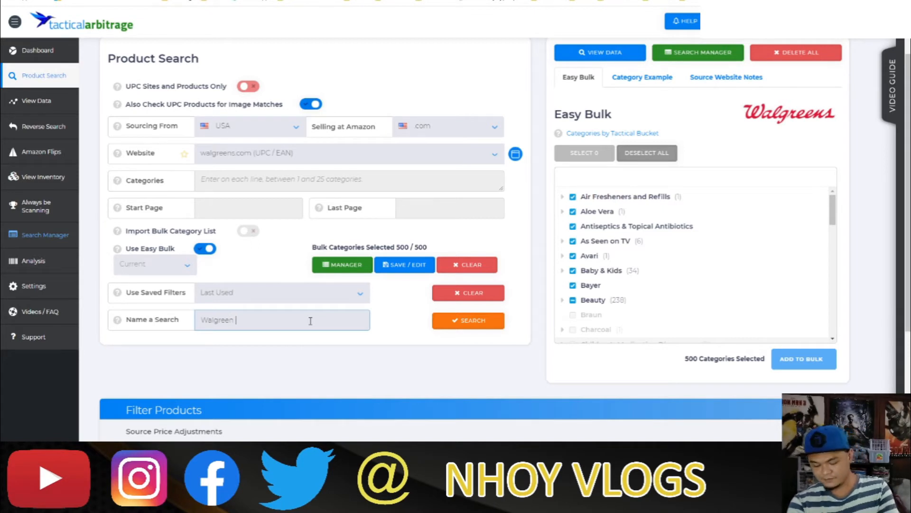
pyautogui.write(' Supplements')
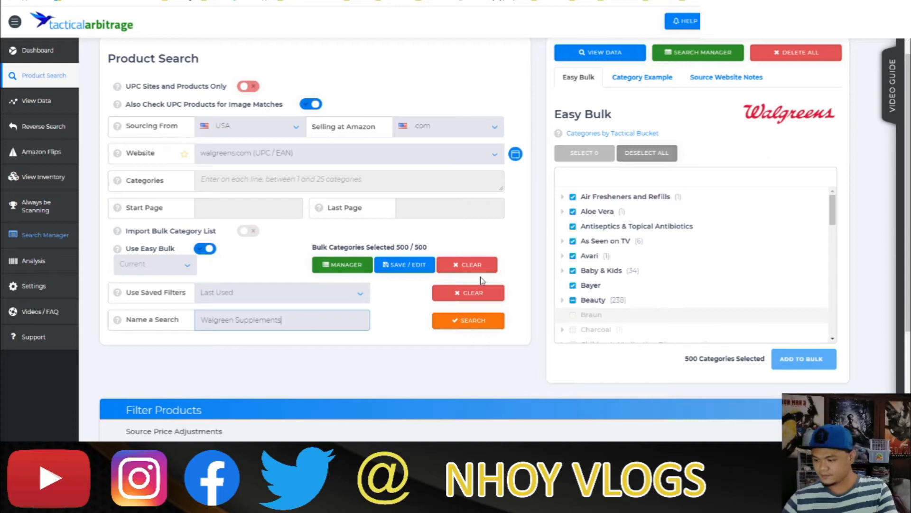
# - Expand the Remove section of the product filters and review its options
pyautogui.scroll(-4, 485, 297)
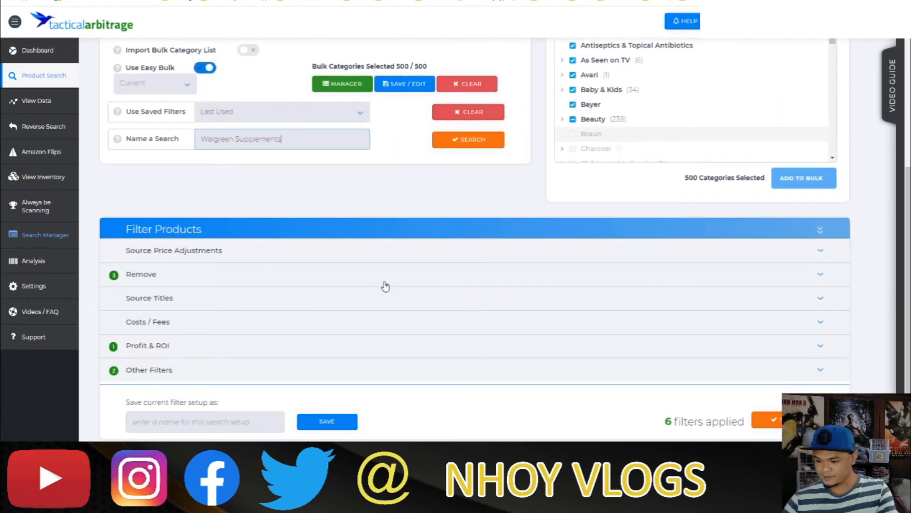
pyautogui.click(236, 281)
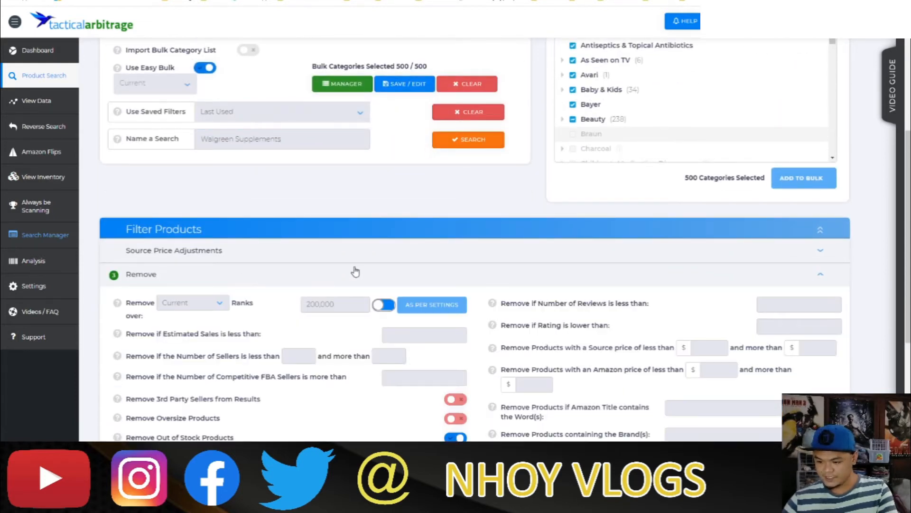
pyautogui.scroll(-1, 389, 282)
pyautogui.scroll(-1, 392, 284)
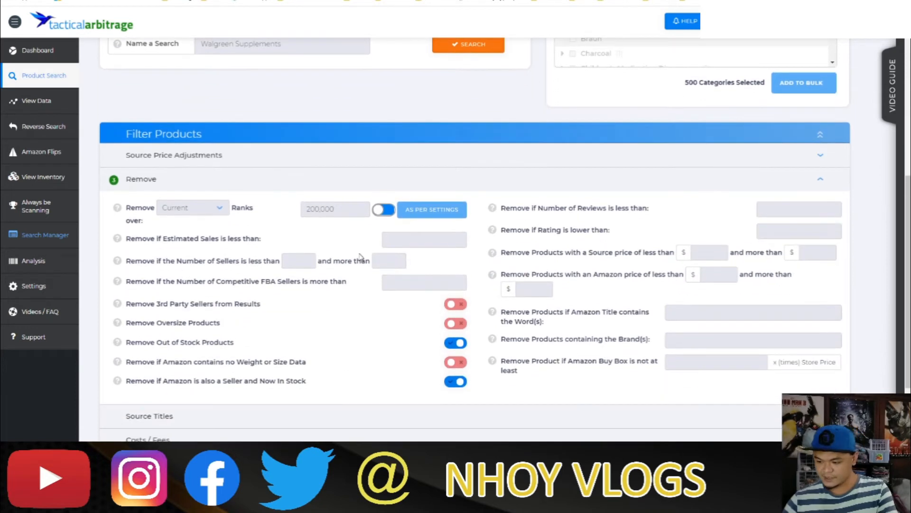